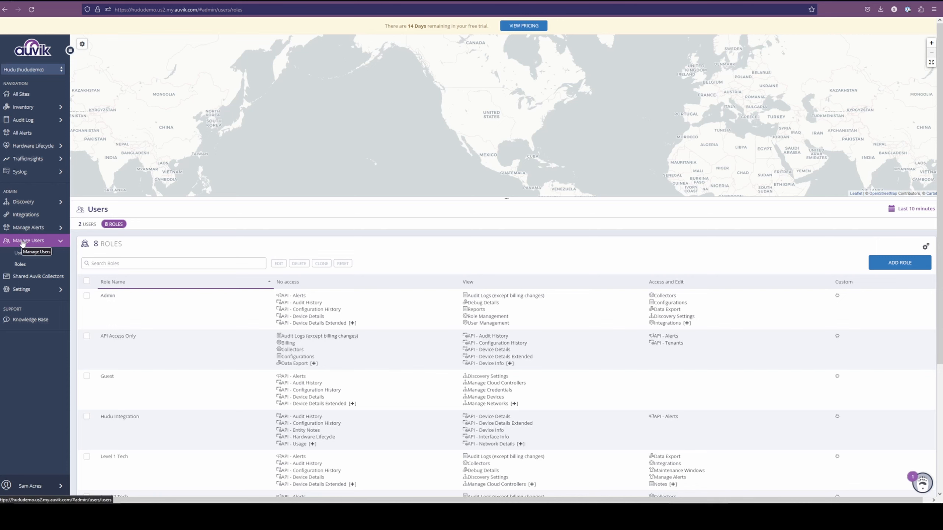
- Open the Hudu Integration role for editing, review its Inventory API permissions, and save the role
scroll(88, 346, down, 2)
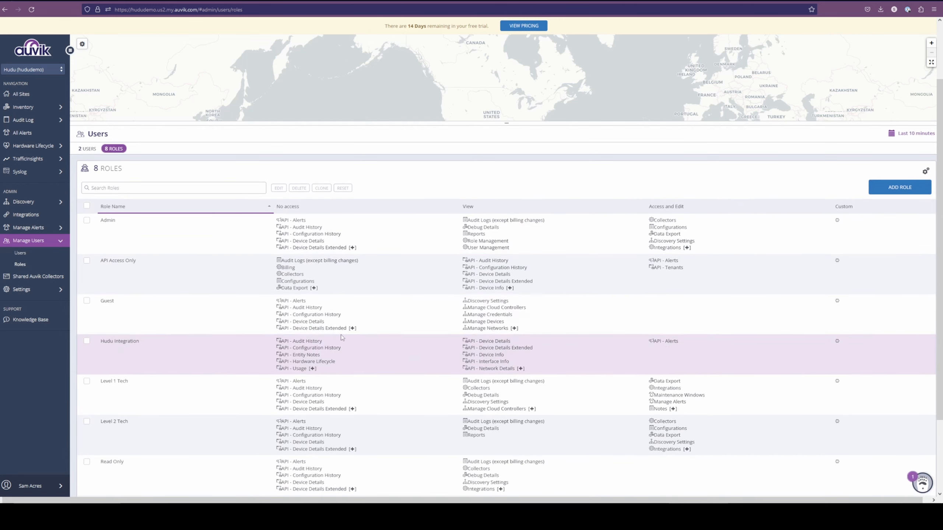
click(88, 344)
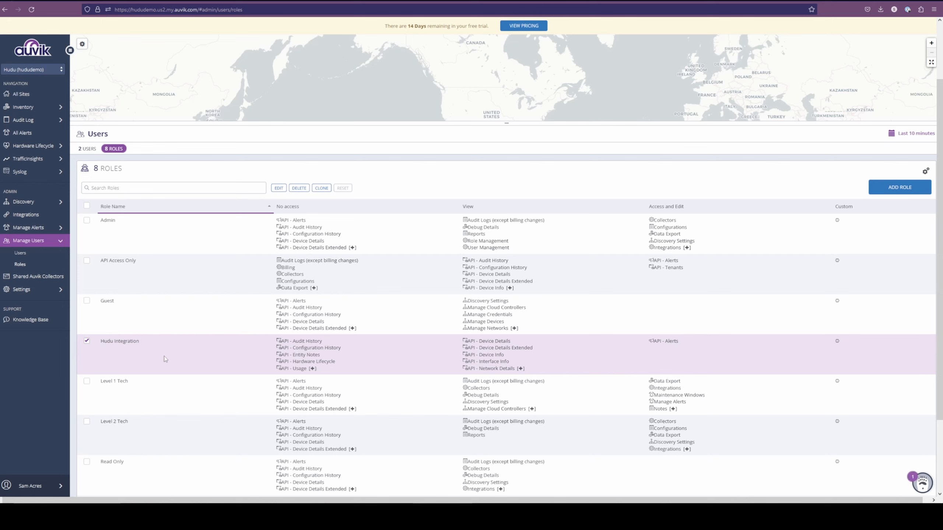
click(279, 188)
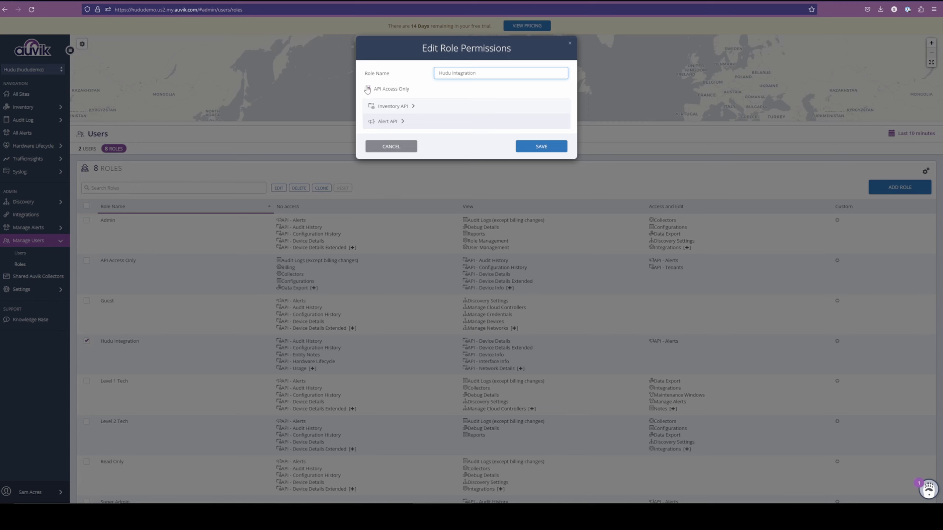
click(413, 107)
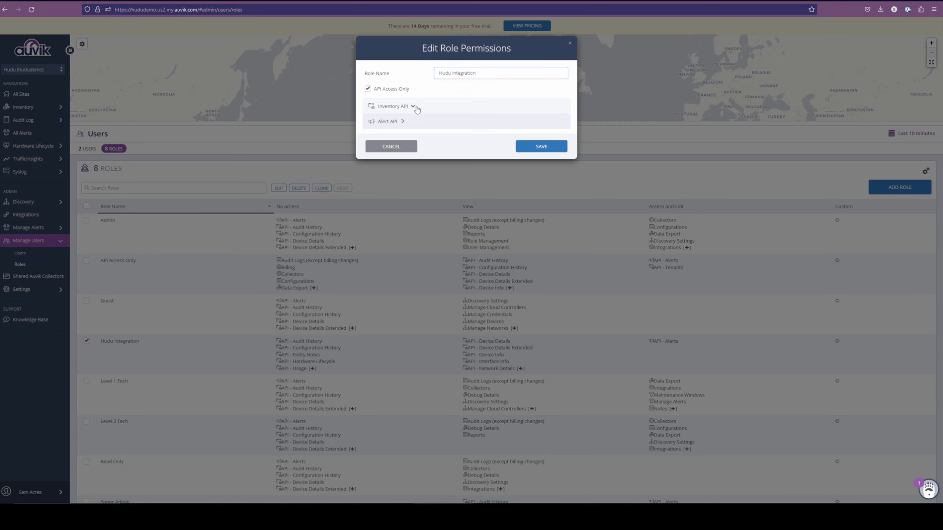
scroll(523, 133, down, 2)
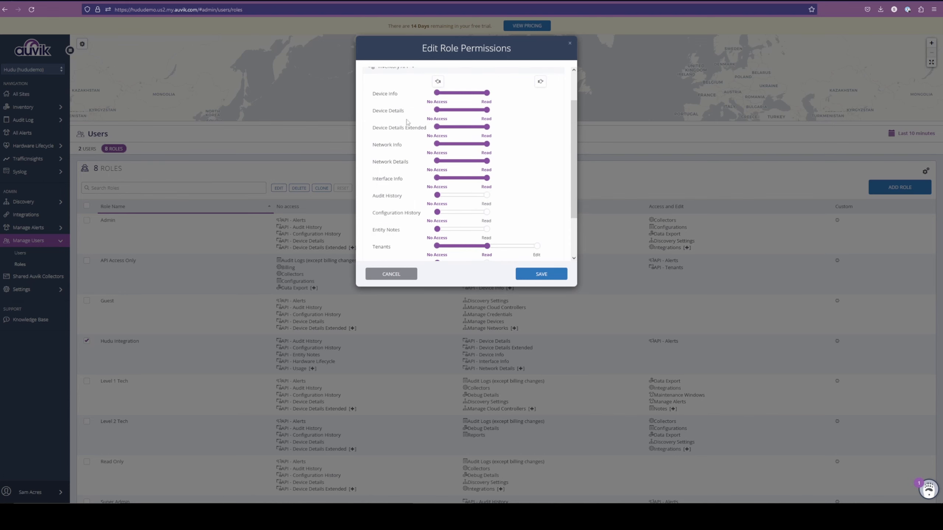
scroll(399, 226, down, 1)
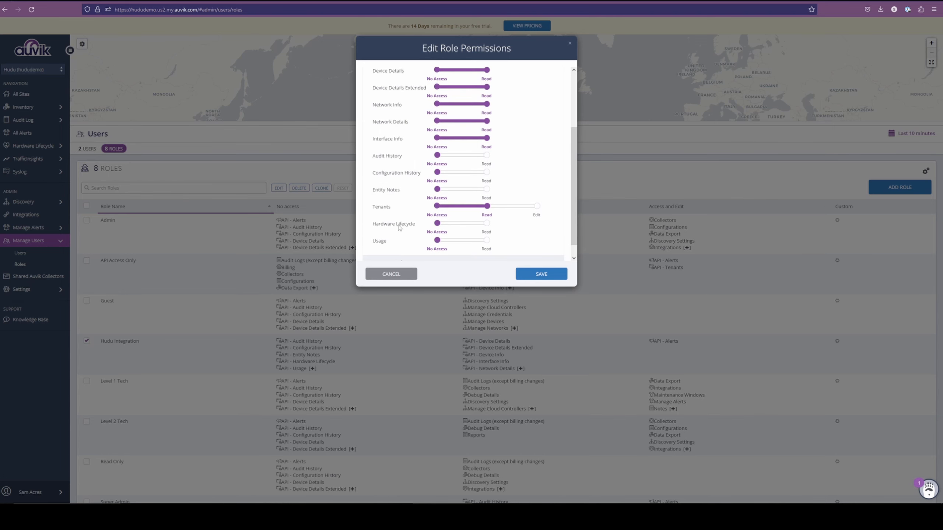
scroll(533, 176, up, 1)
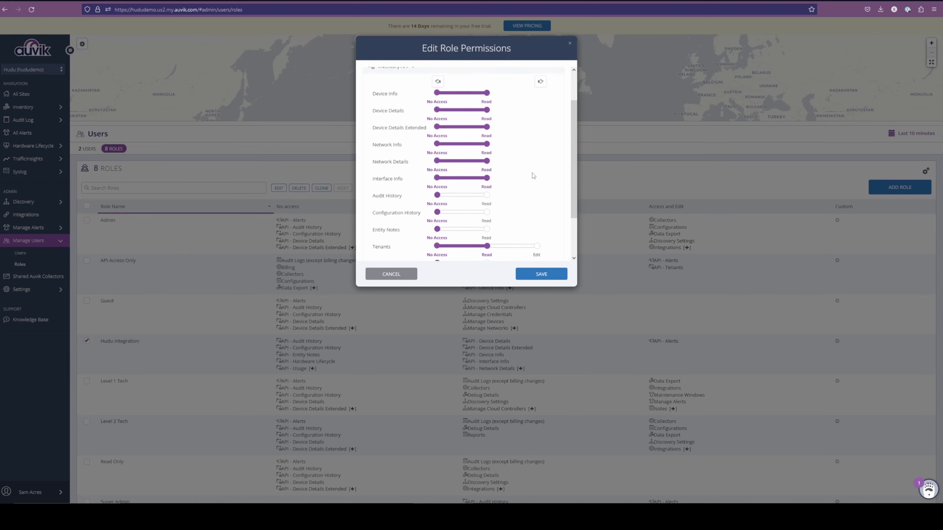
scroll(501, 107, down, 2)
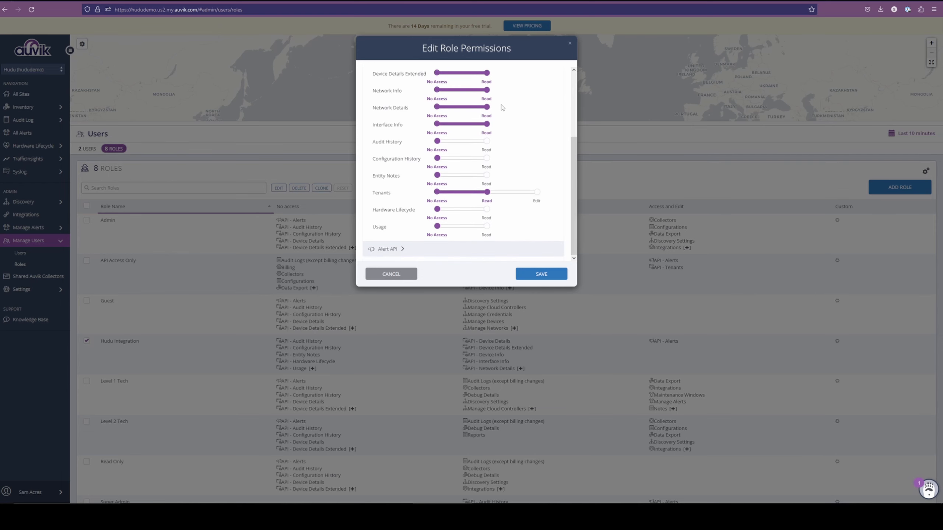
click(541, 274)
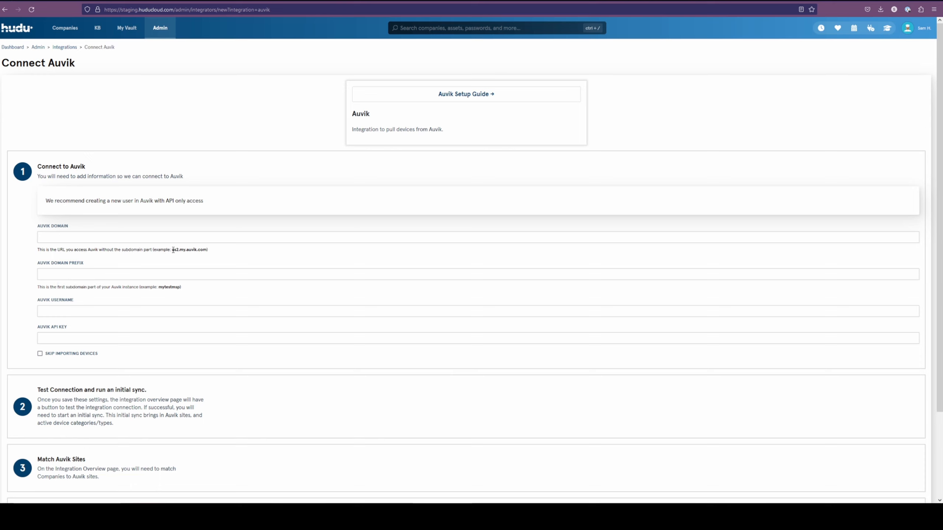
- In Hudu's Connect Auvik form, enter us2.my.auvik.com as the Auvik domain and hududemo, copied from the Auvik site's address, as the domain prefix
mouse_move(172, 250)
mouse_down()
mouse_move(208, 257)
mouse_move(168, 234)
mouse_up()
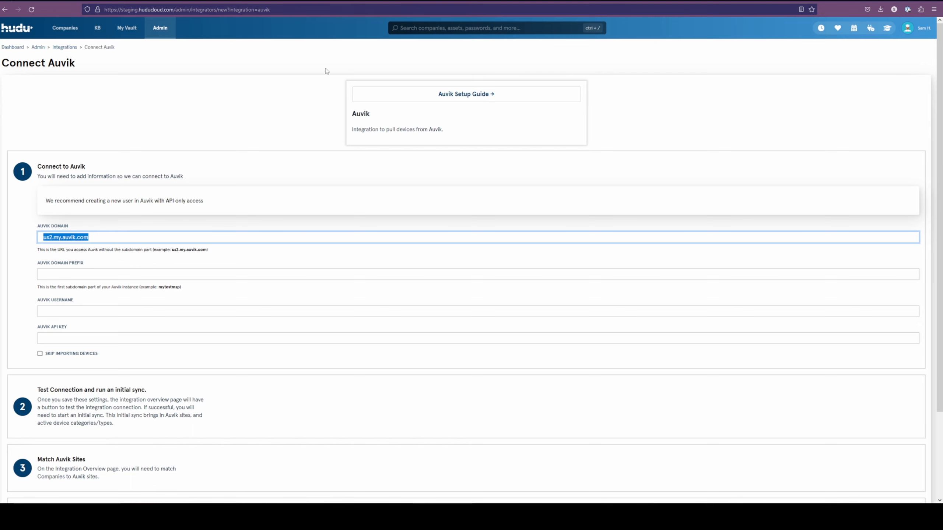
key(ctrl+Tab)
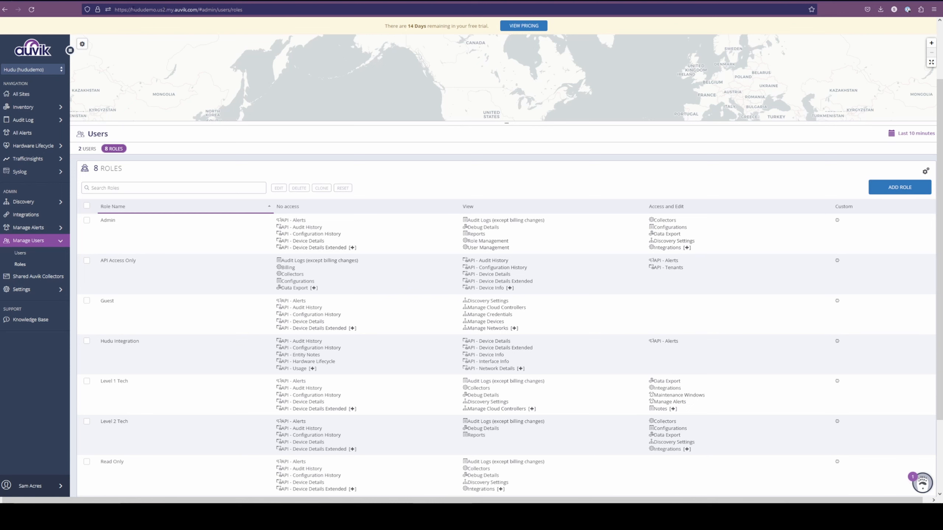
drag(132, 9, 154, 10)
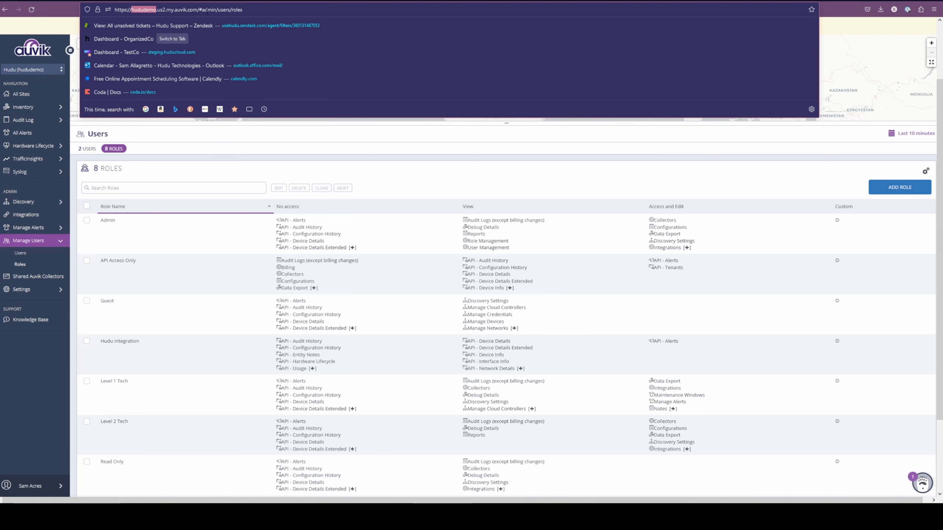
click(349, 1)
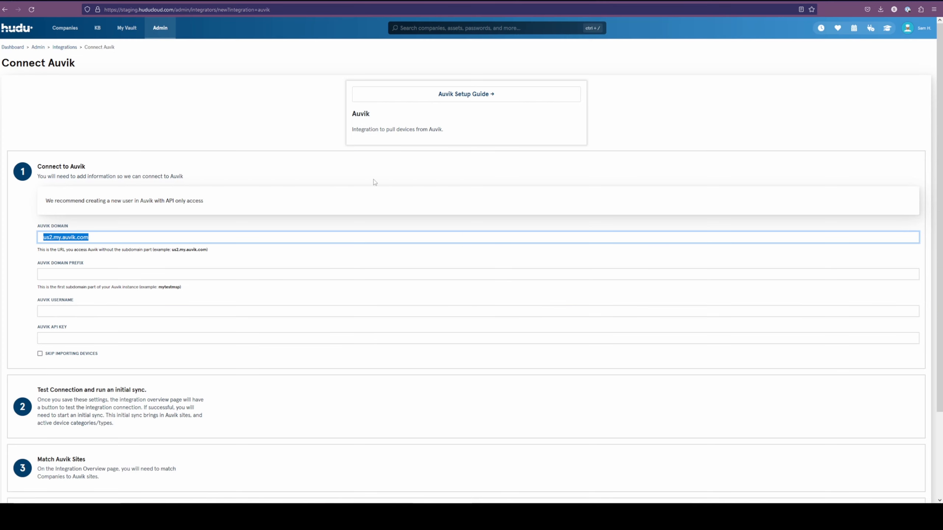
click(149, 271)
text(hududemo)
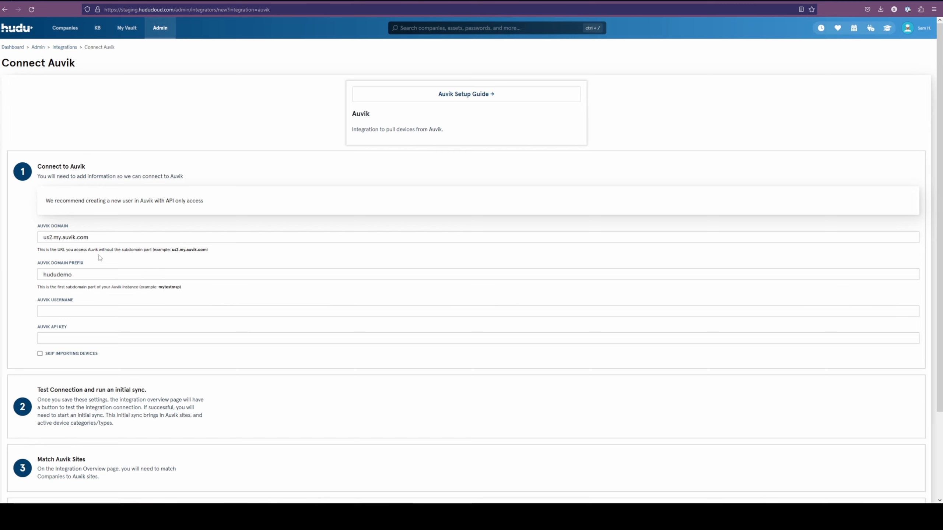
drag(79, 276, 41, 275)
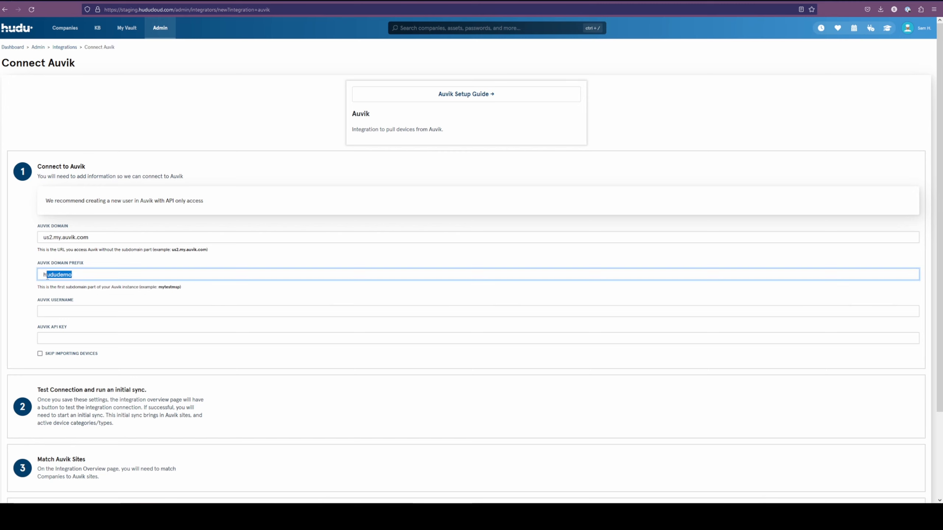
click(41, 239)
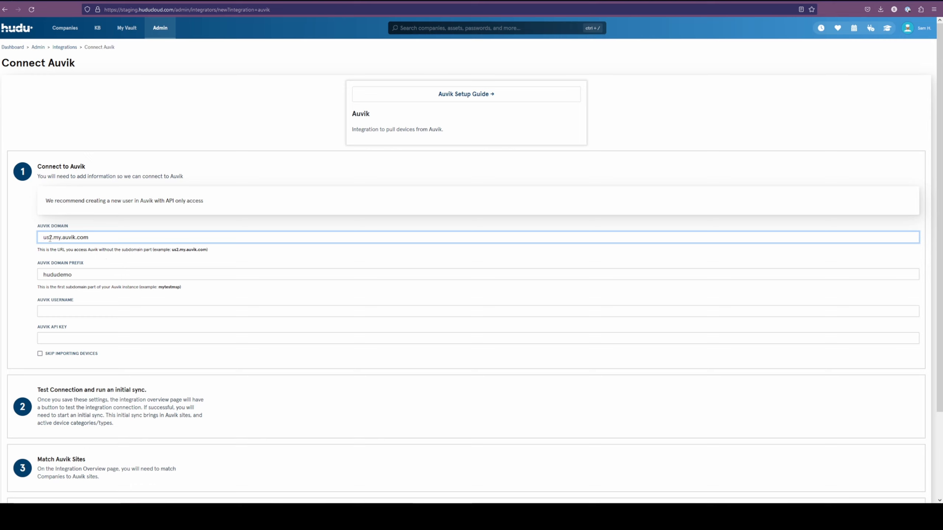
click(91, 296)
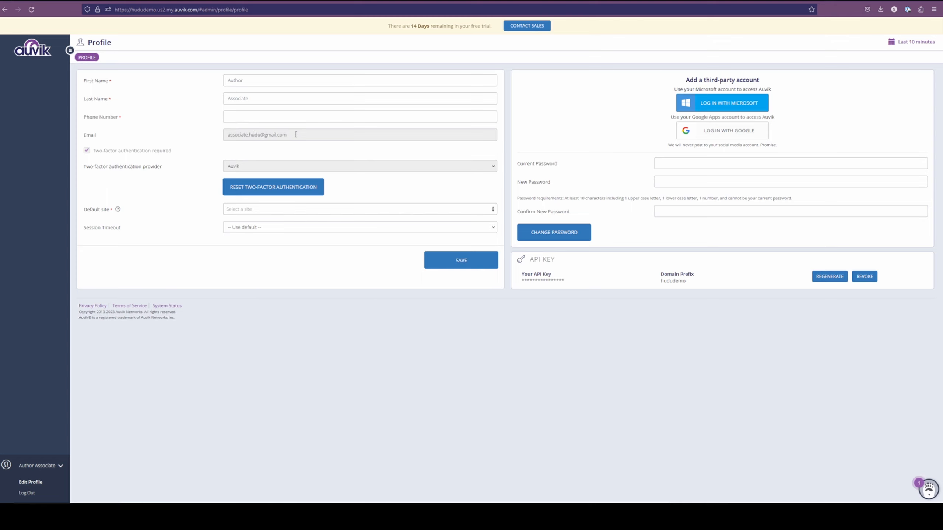
- Copy the API user's email from the Auvik profile and paste it into Hudu as the Auvik username
click(231, 133)
triple_click(230, 133)
key(ctrl+c)
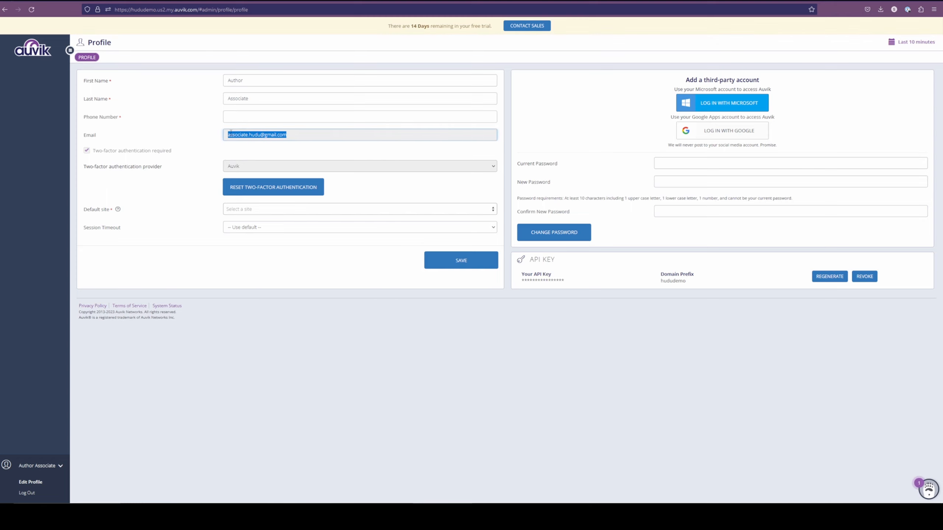
key(alt+Tab)
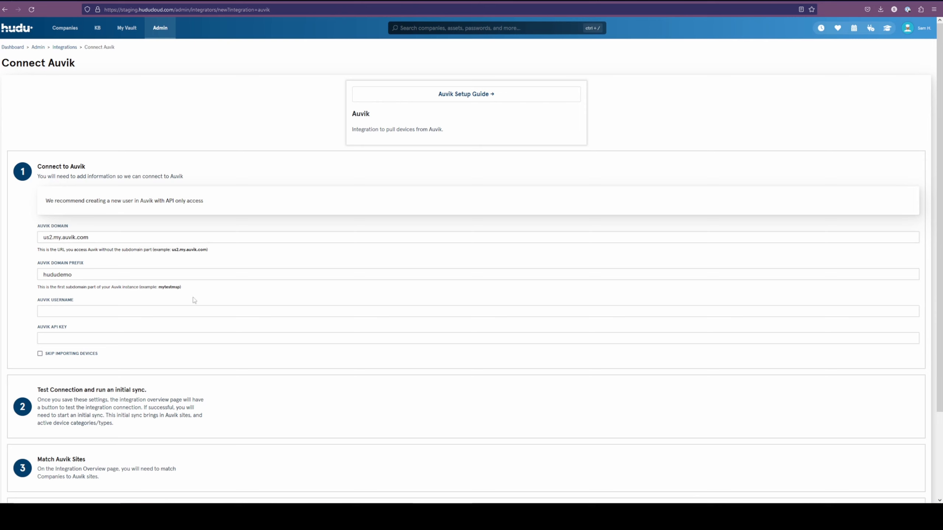
click(169, 312)
key(ctrl+v)
click(35, 297)
- Regenerate, copy and save the API key in the Auvik profile, and paste it into Hudu's Auvik API key field
click(60, 335)
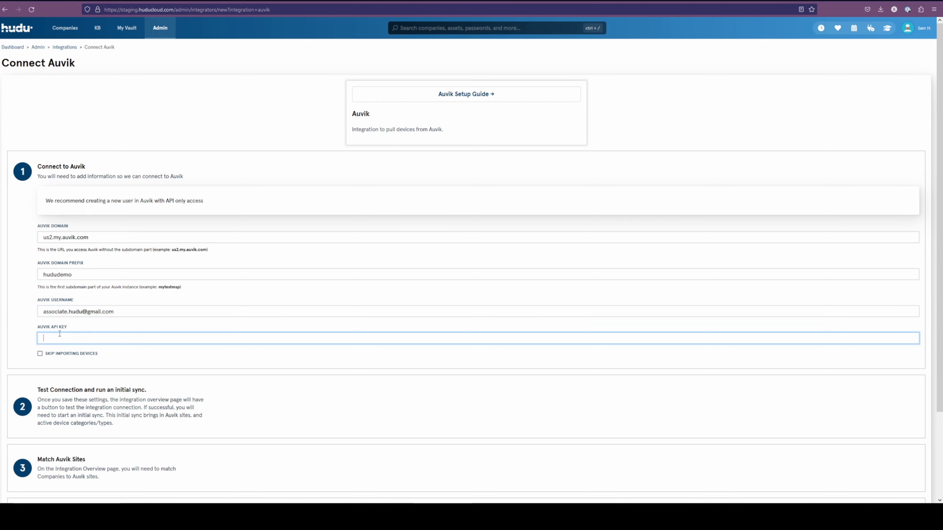
key(alt+Tab)
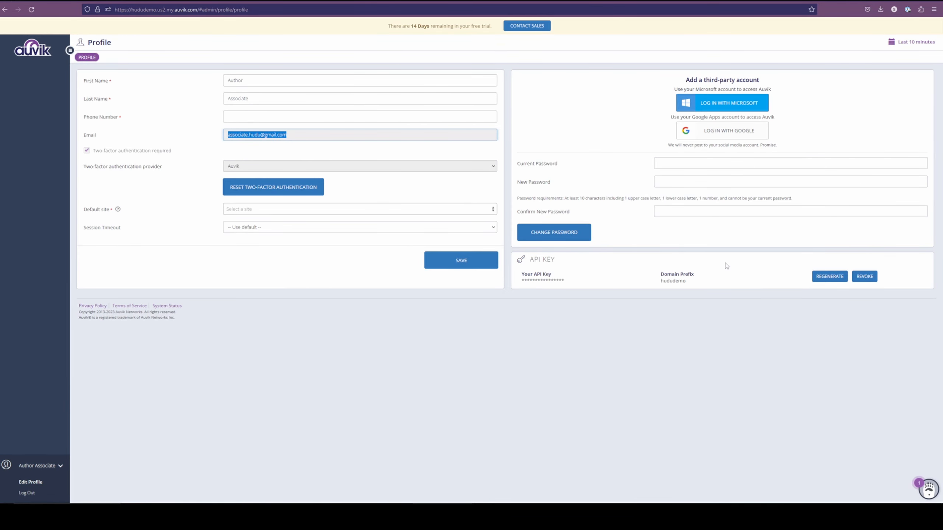
click(828, 276)
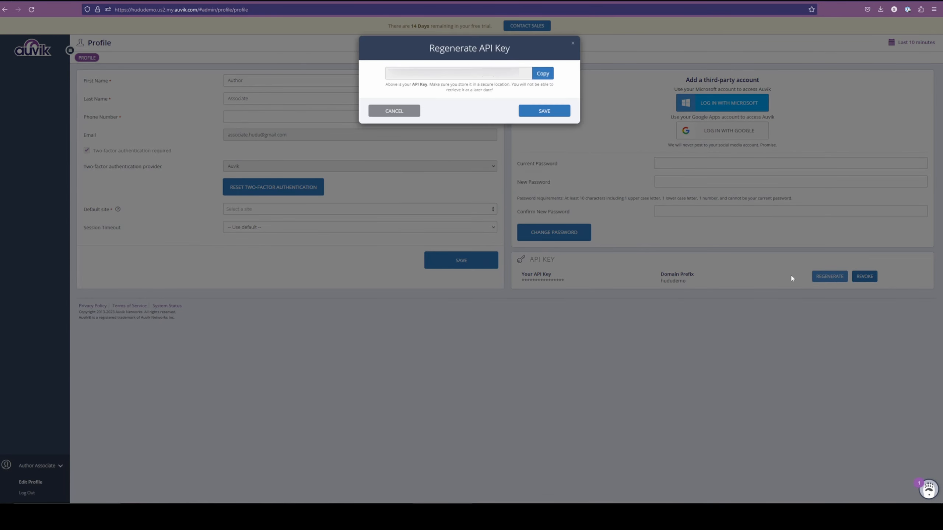
click(544, 73)
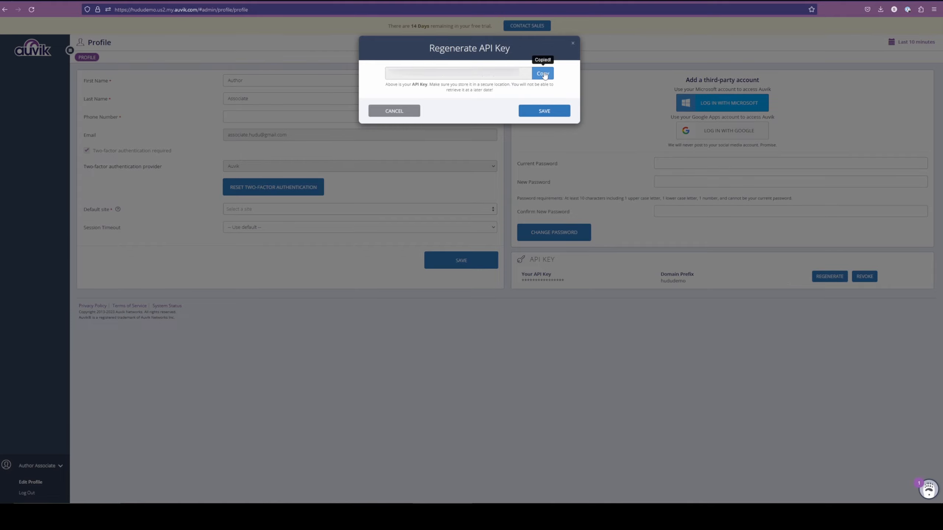
click(540, 111)
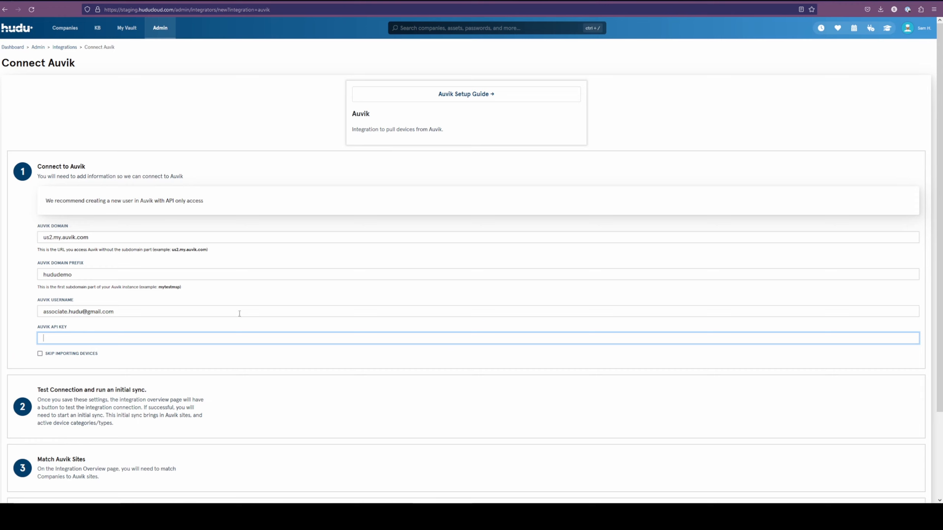
key(ctrl+v)
click(240, 362)
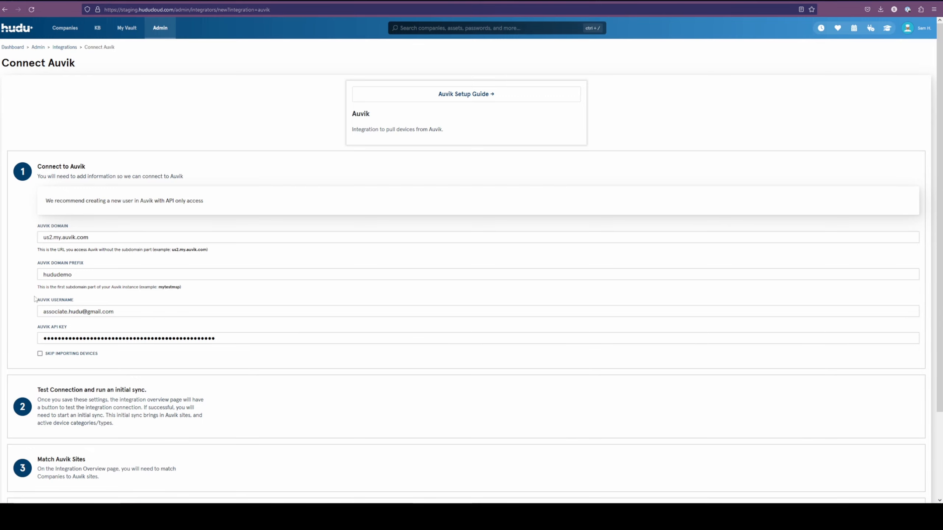
- Save the Auvik integration settings and test the connection from the integration overview
scroll(287, 308, down, 1)
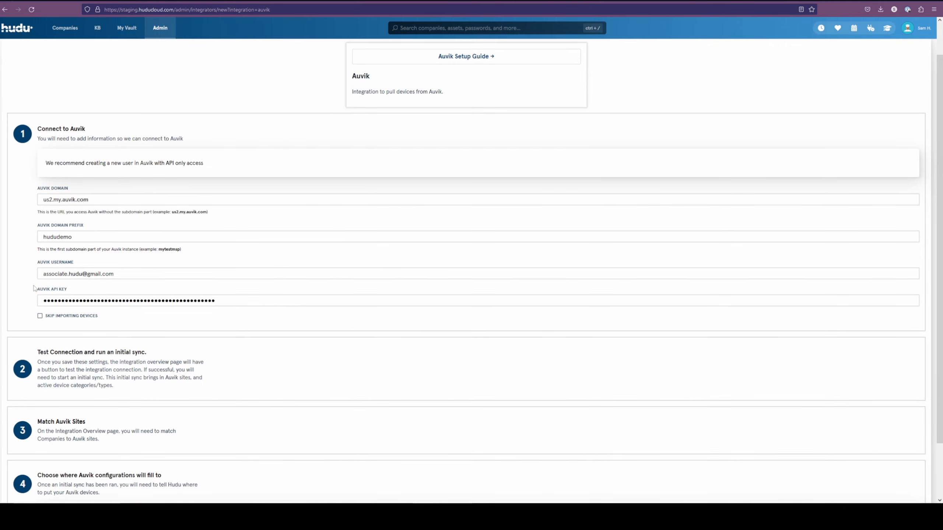
scroll(34, 288, down, 2)
click(45, 481)
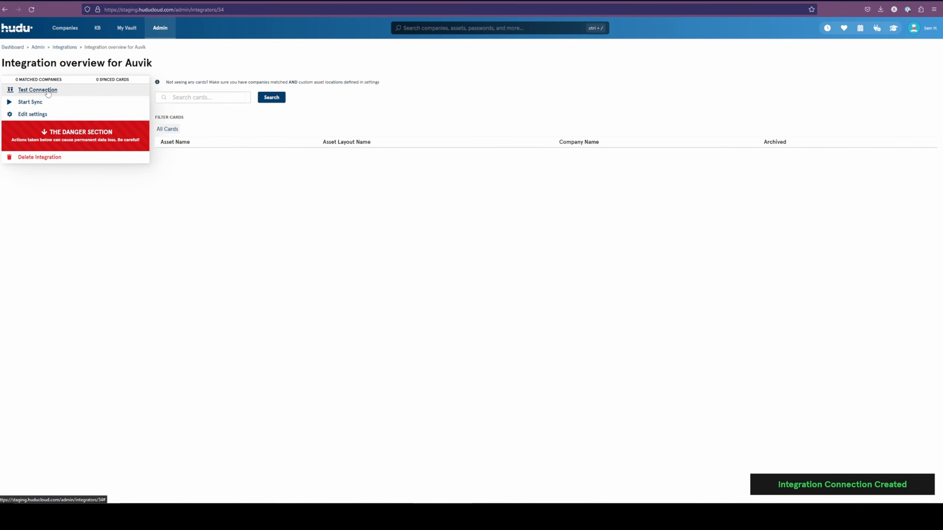
click(50, 90)
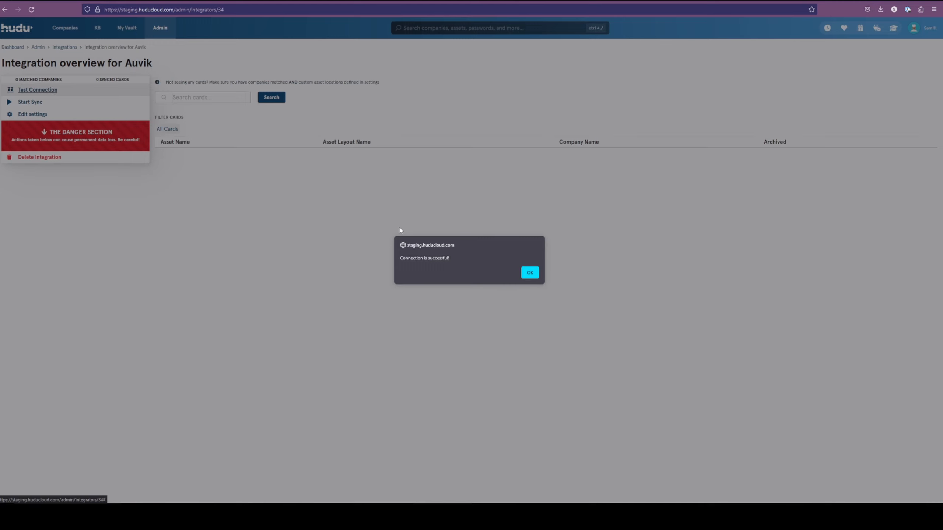
click(528, 272)
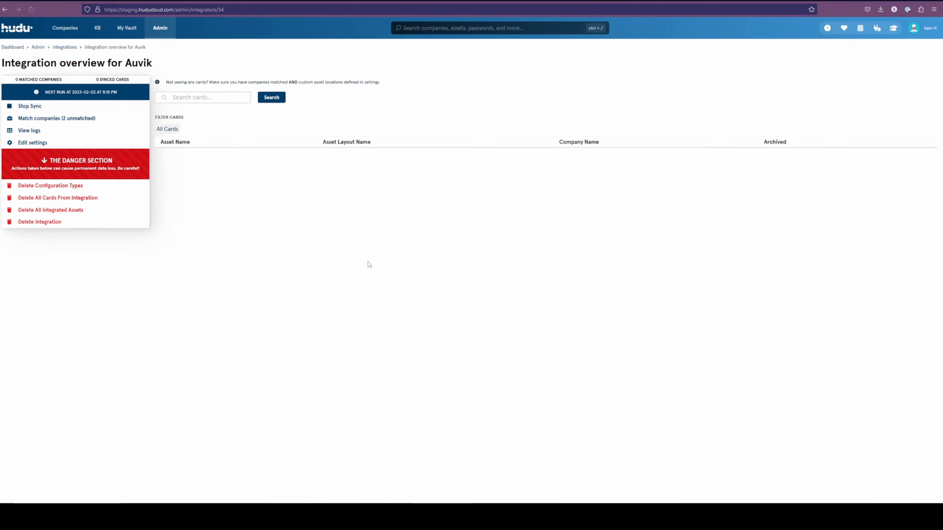
- Accept the suggested company matches for Hudu and Hudu Headquarters, and return to the Auvik integration overview
click(87, 119)
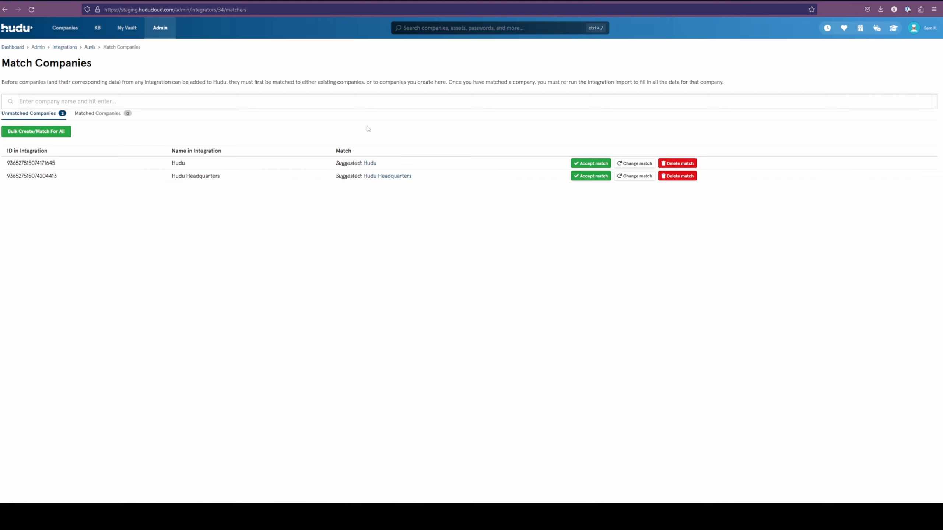
click(584, 165)
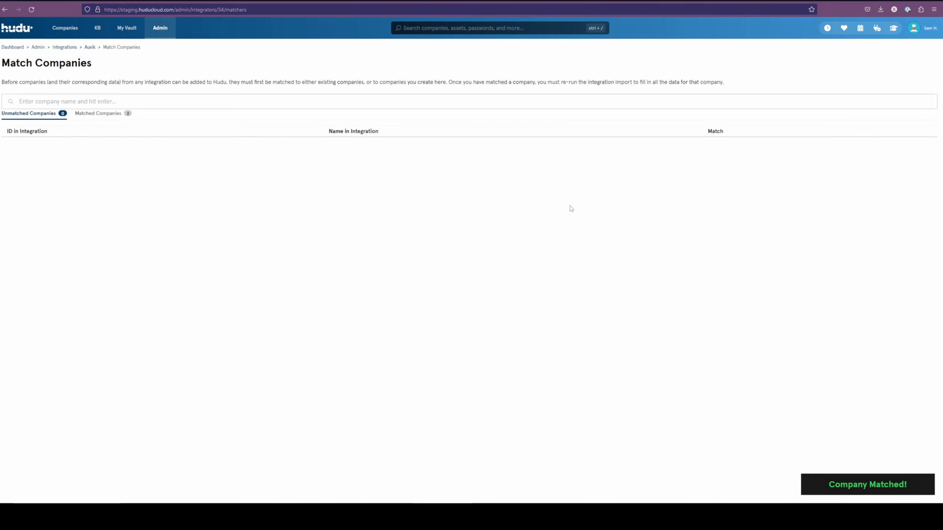
click(92, 47)
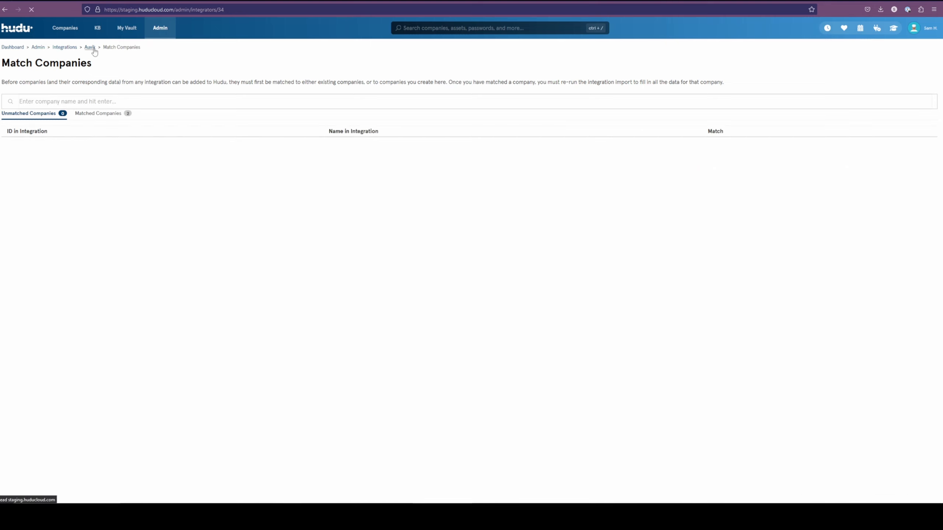
- Stop and restart the Auvik sync for the matched companies, and open the integration's settings for editing
click(74, 107)
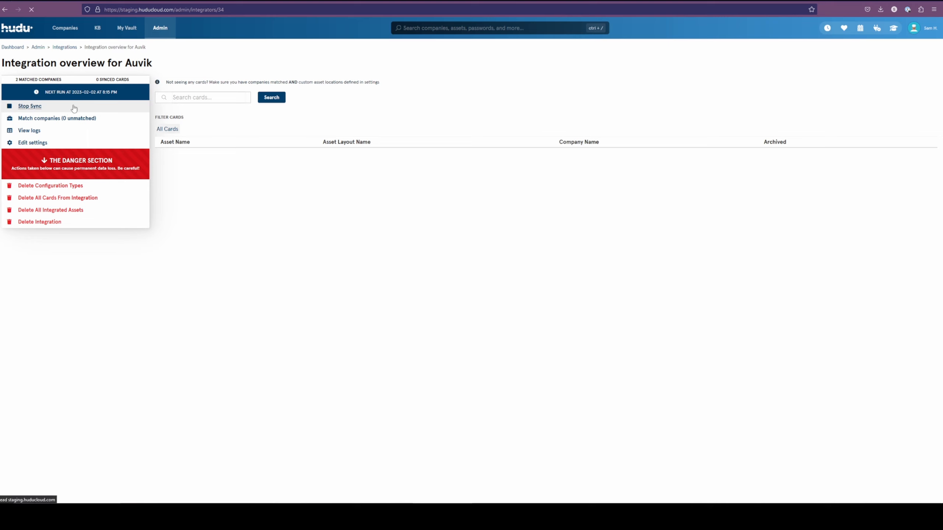
click(70, 119)
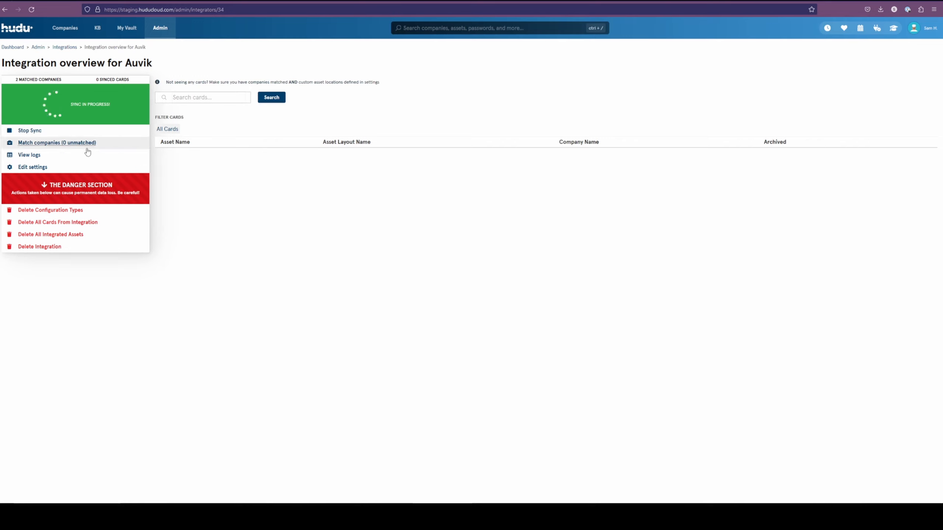
click(55, 169)
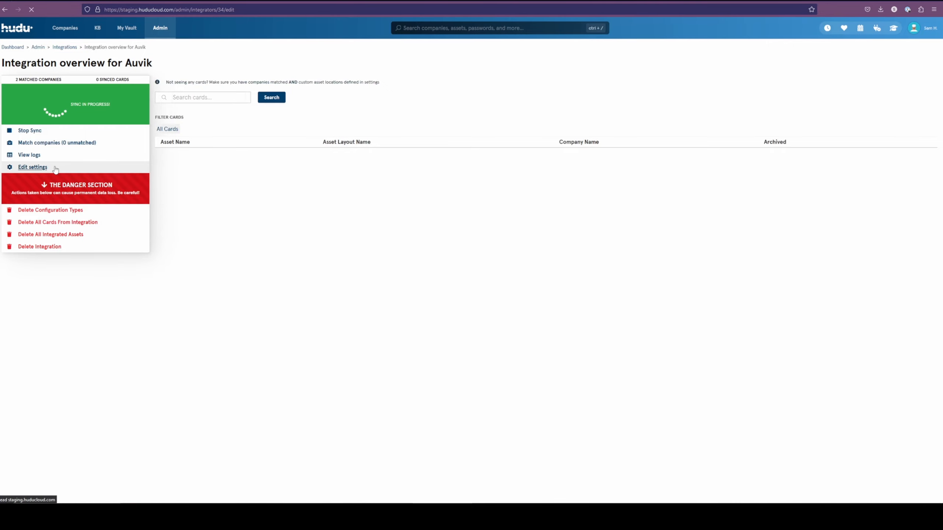
- Add a sort rule for the Auvik configurations and review its available device types and destination asset layouts
scroll(301, 186, down, 3)
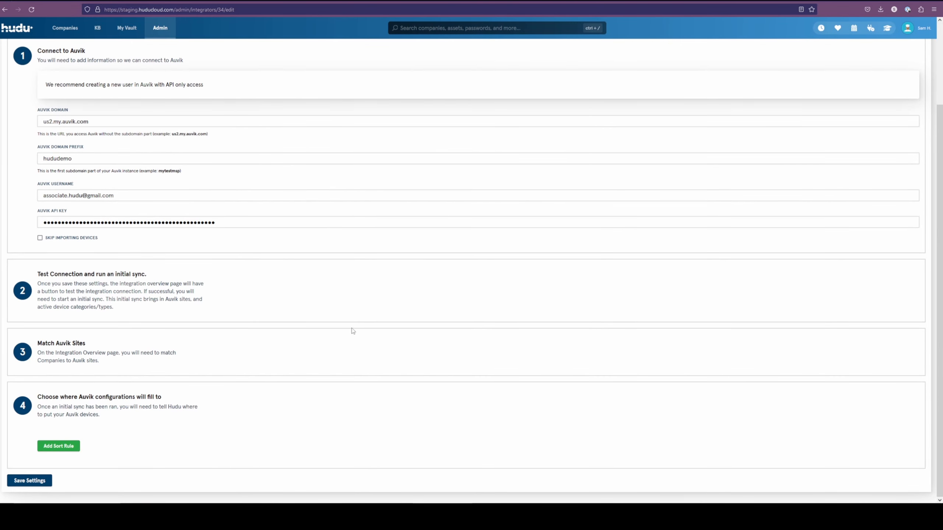
click(76, 447)
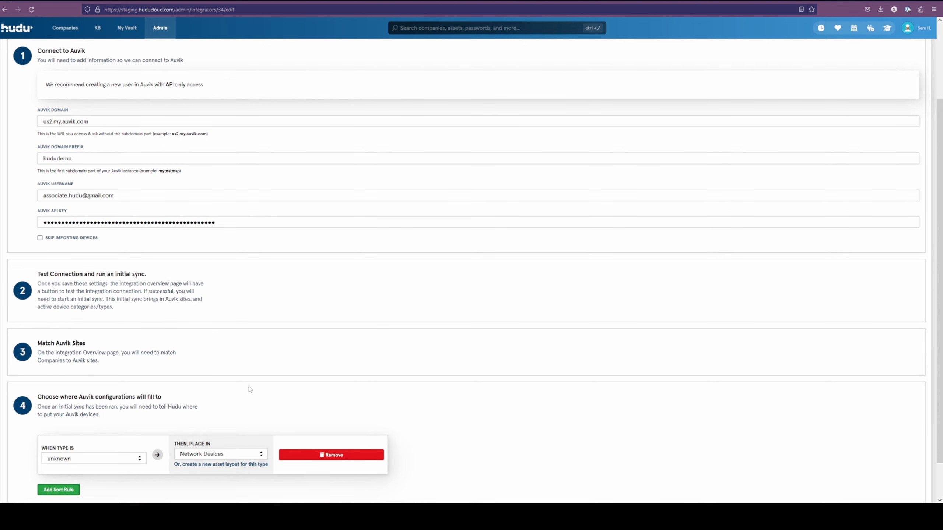
scroll(250, 389, down, 2)
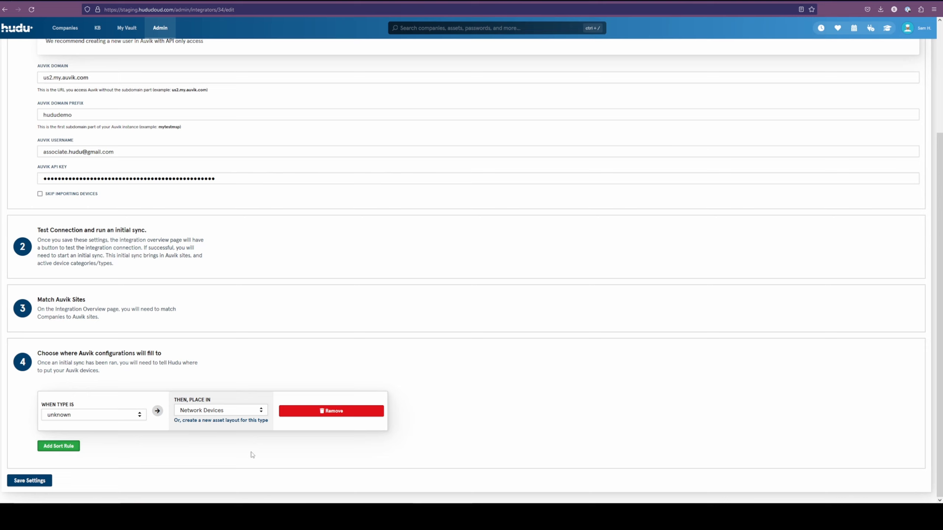
click(122, 419)
scroll(116, 269, down, 1)
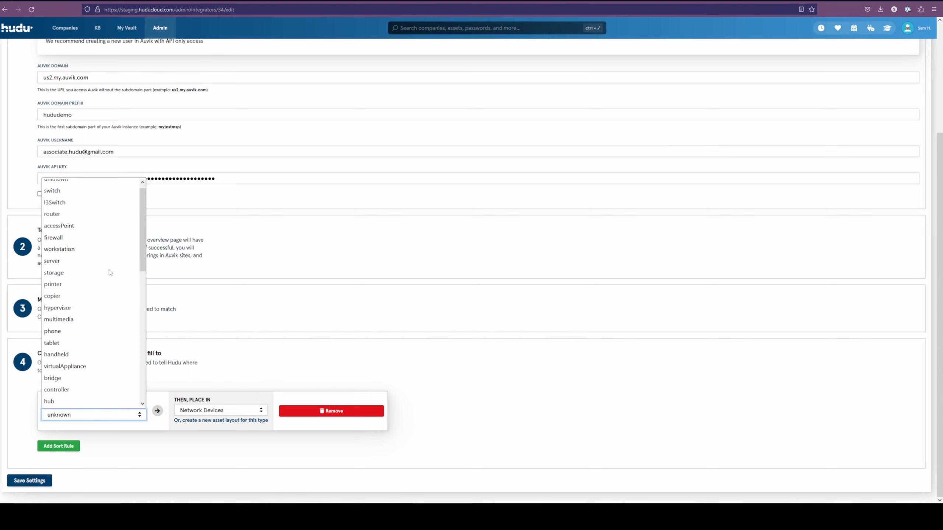
scroll(110, 253, down, 10)
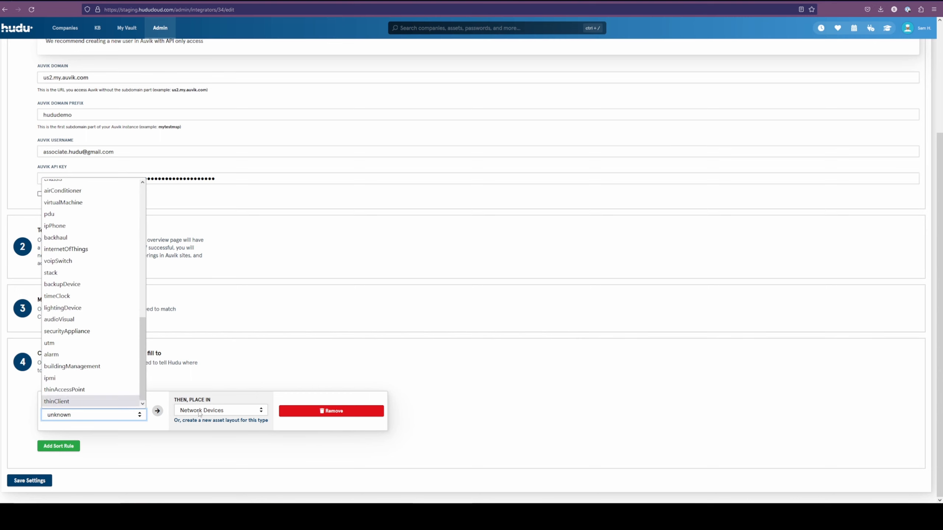
click(219, 410)
scroll(219, 283, down, 1)
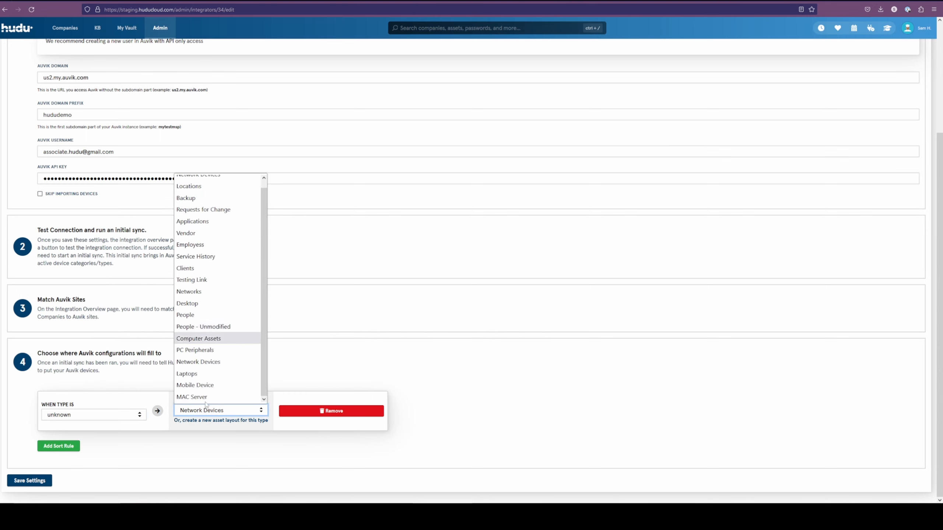
click(214, 445)
- Set the sort rule to place devices of type workstation in the Desktop asset layout
click(118, 415)
scroll(99, 360, down, 1)
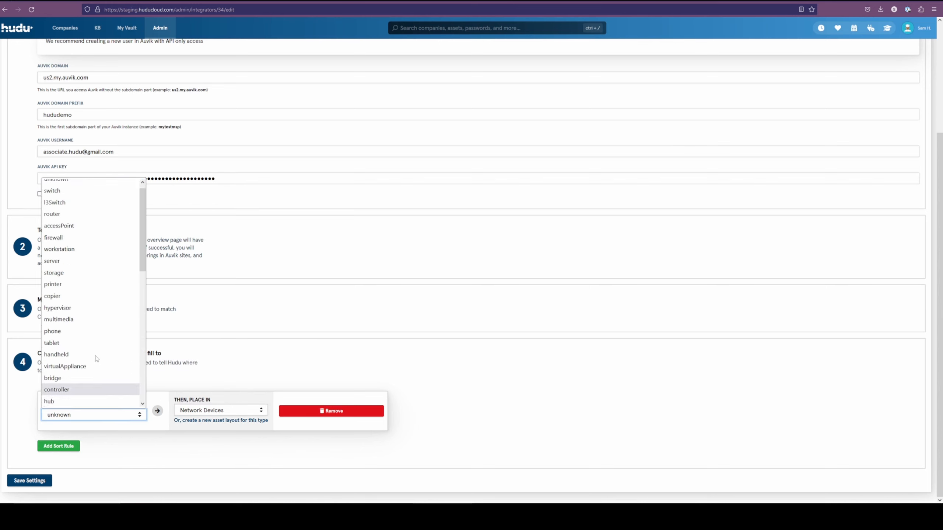
click(78, 250)
click(197, 411)
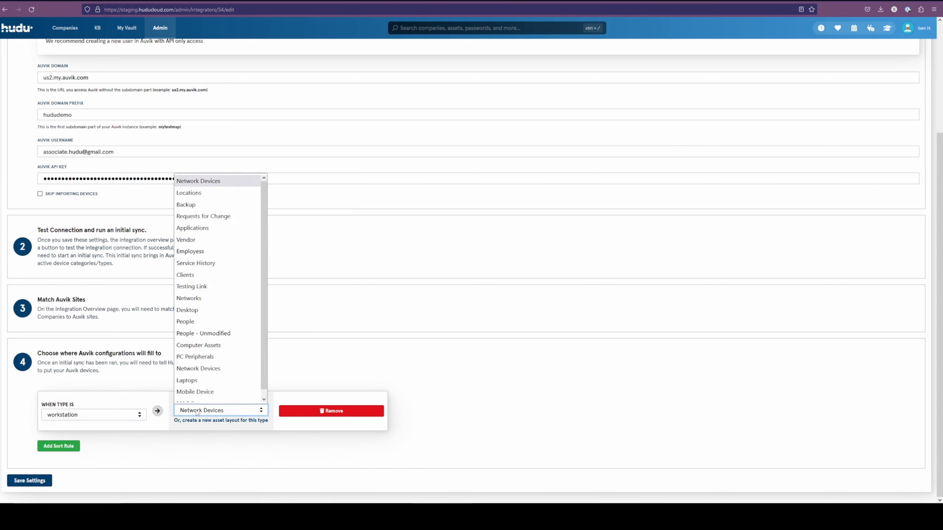
scroll(201, 375, down, 1)
click(208, 305)
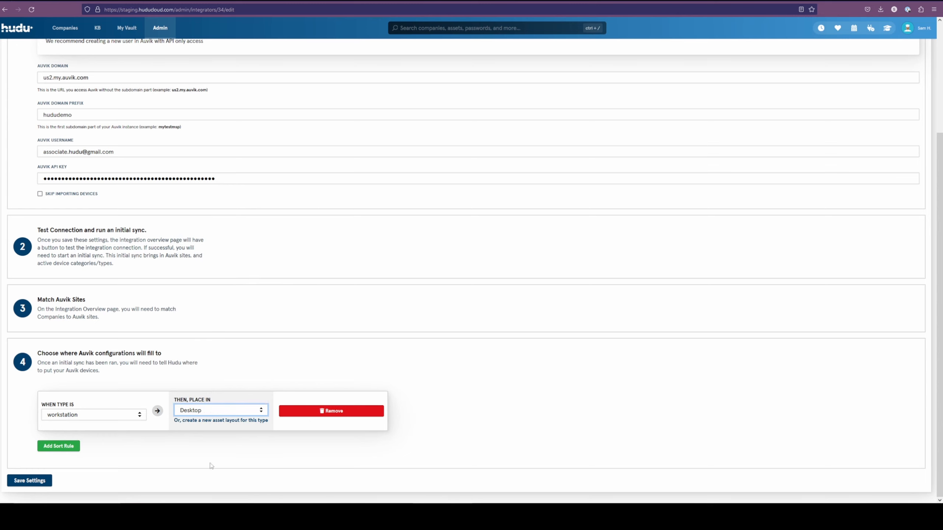
- Save the integration settings, and stop and restart the Auvik sync from the integration overview
click(50, 480)
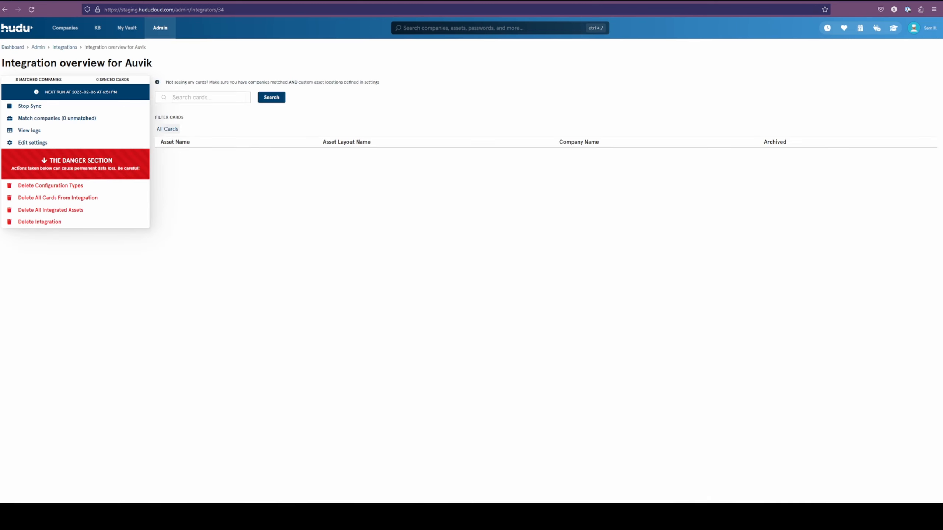
click(31, 106)
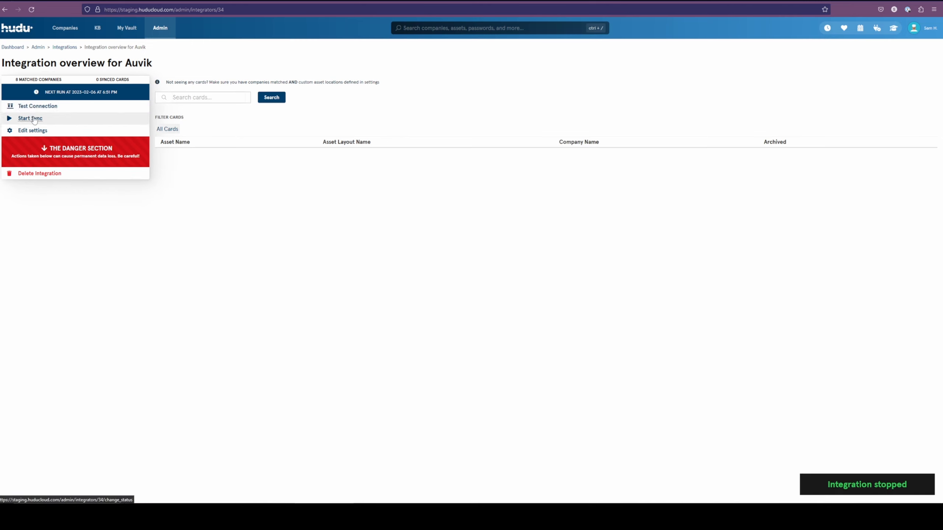
click(34, 119)
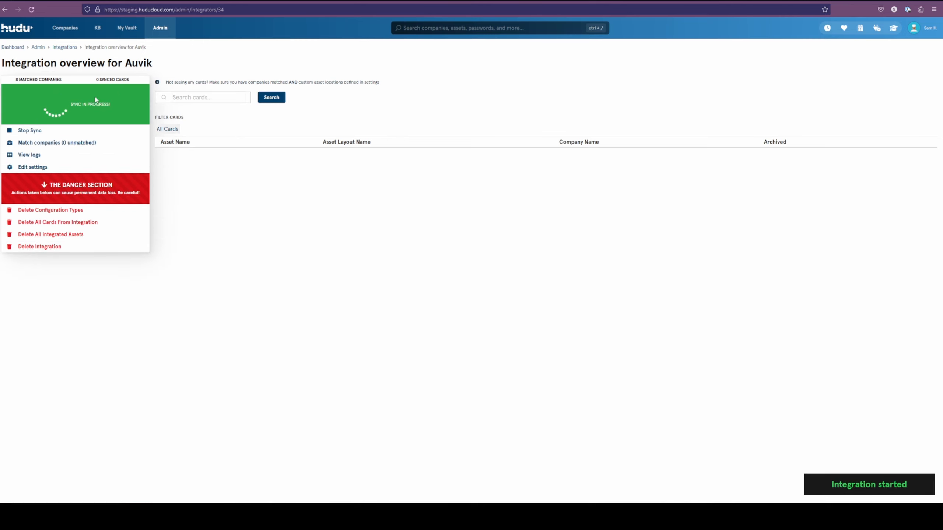